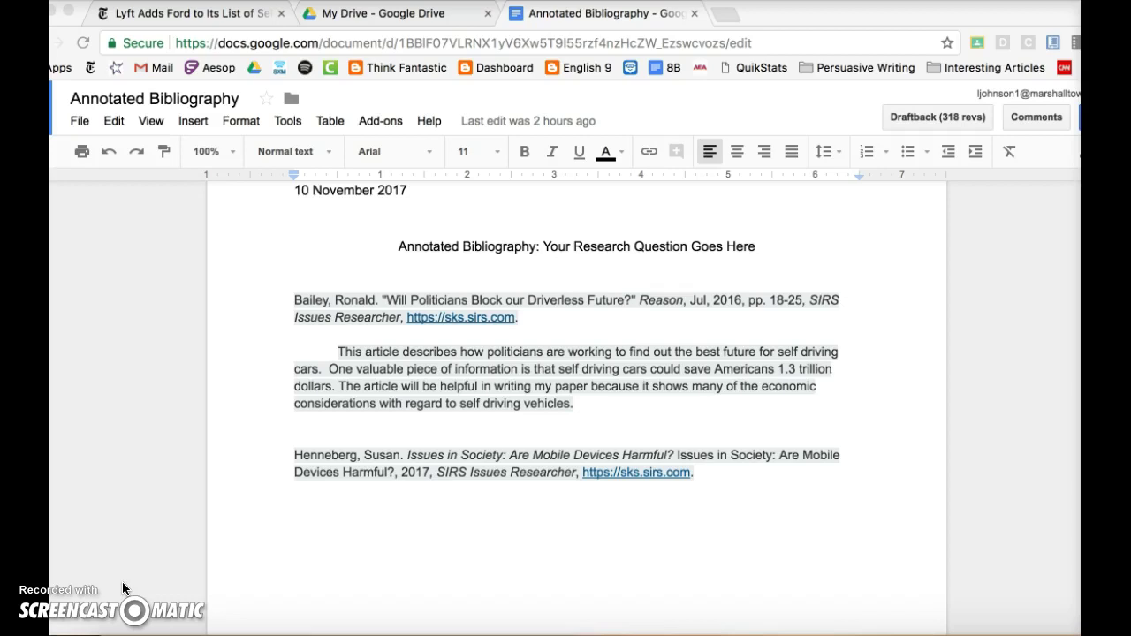
- Place the cursor in the bibliography's first citation, then switch to the NYT Lyft–Ford article
scroll(305, 256, "up", 3)
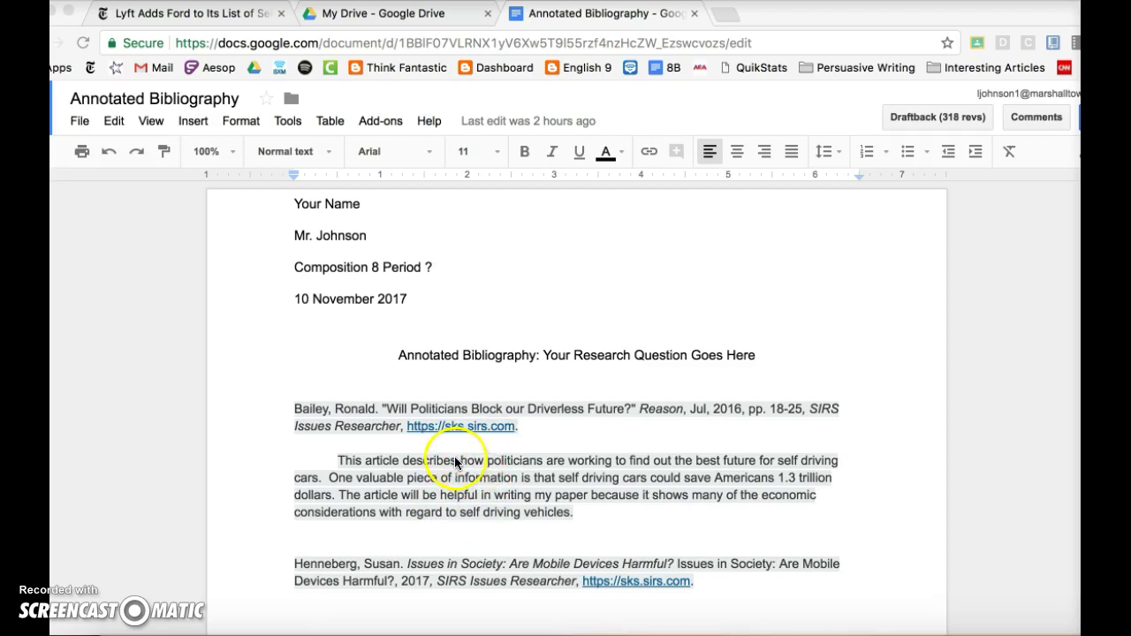
left_click(629, 523)
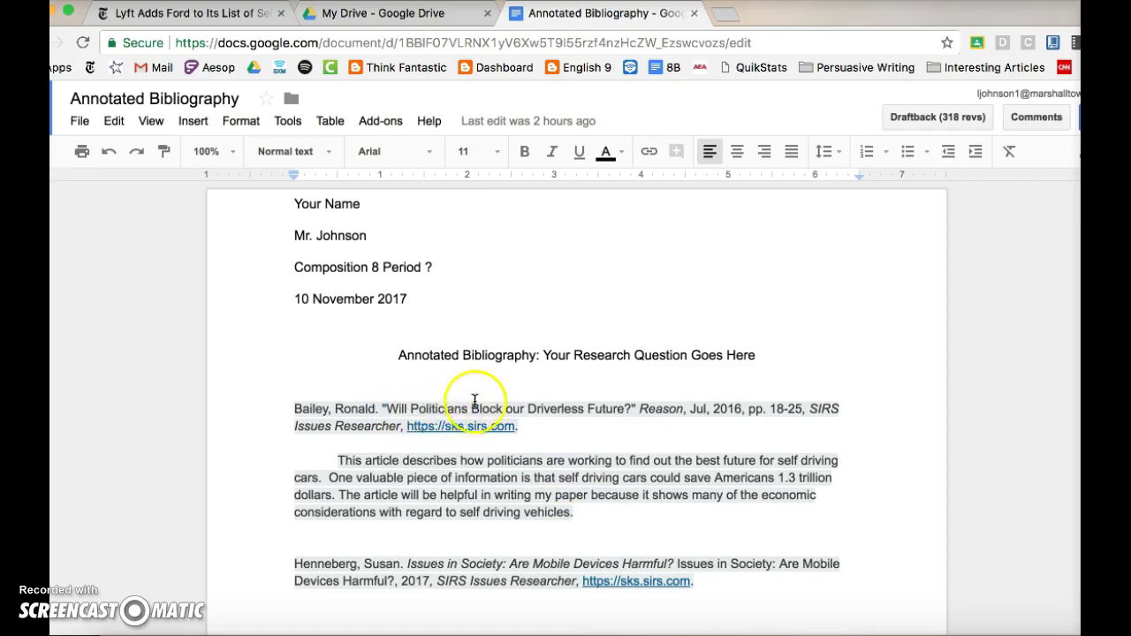
left_click(525, 409)
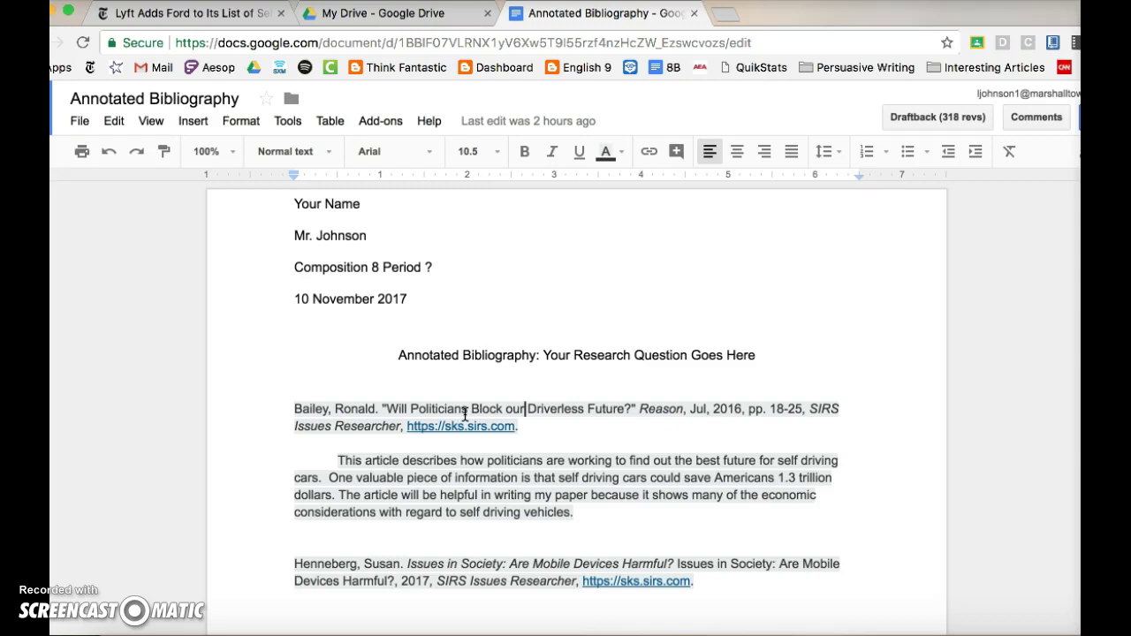
left_click(152, 14)
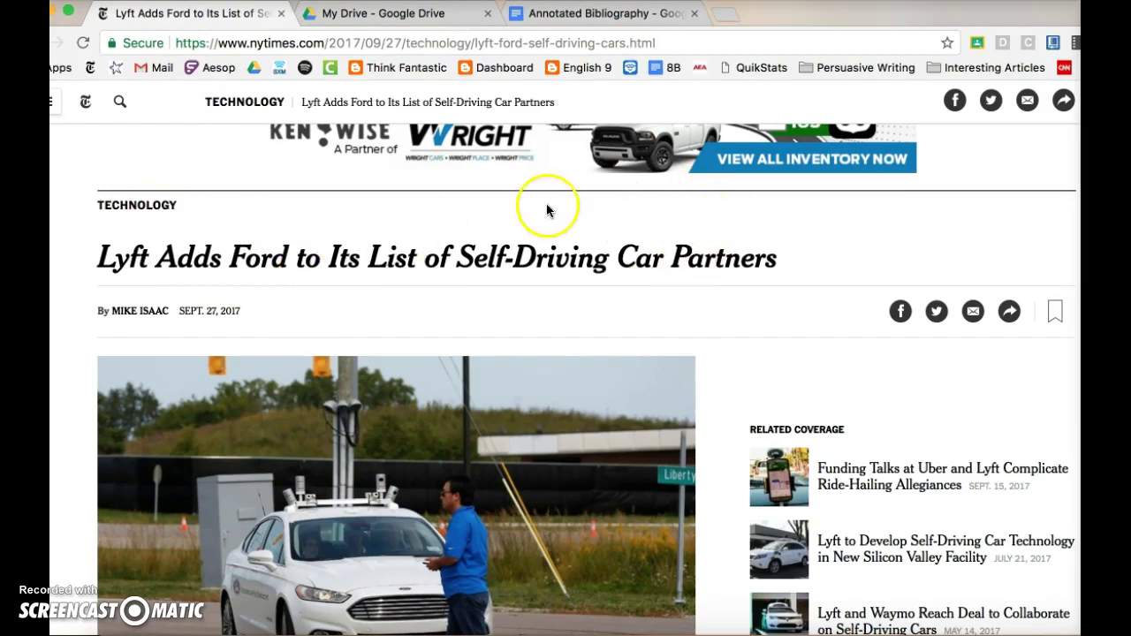
- Scroll through the Lyft–Ford article and generate its Cite This For Me citation
scroll(598, 259, "down", 5)
scroll(598, 259, "down", 15)
scroll(598, 259, "up", 20)
scroll(598, 258, "up", 10)
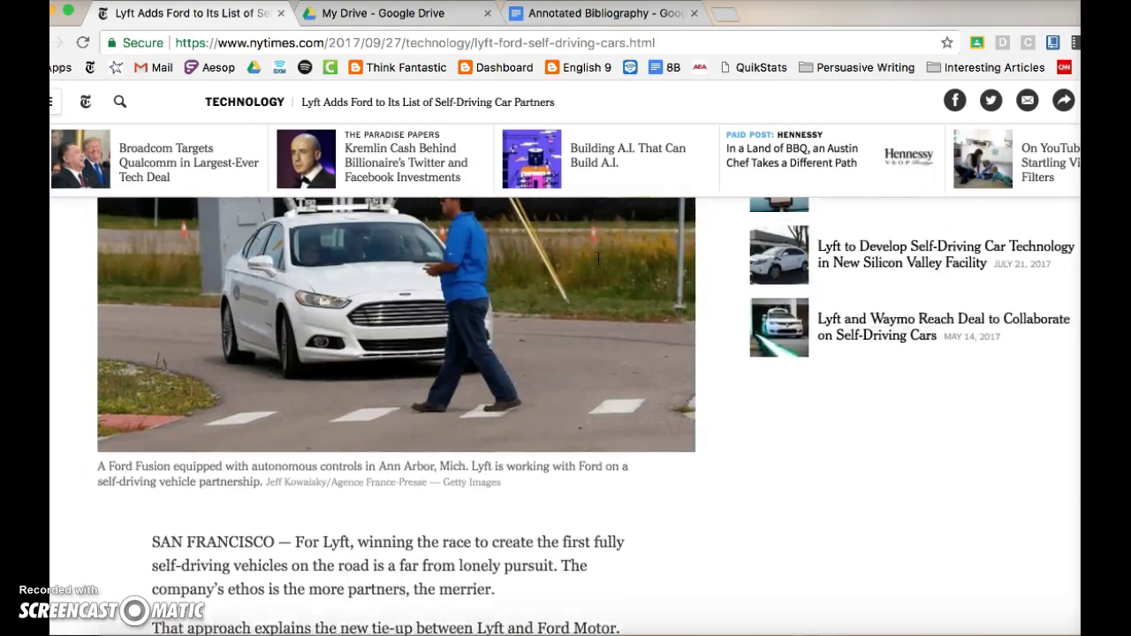
scroll(598, 259, "up", 10)
left_click(1053, 43)
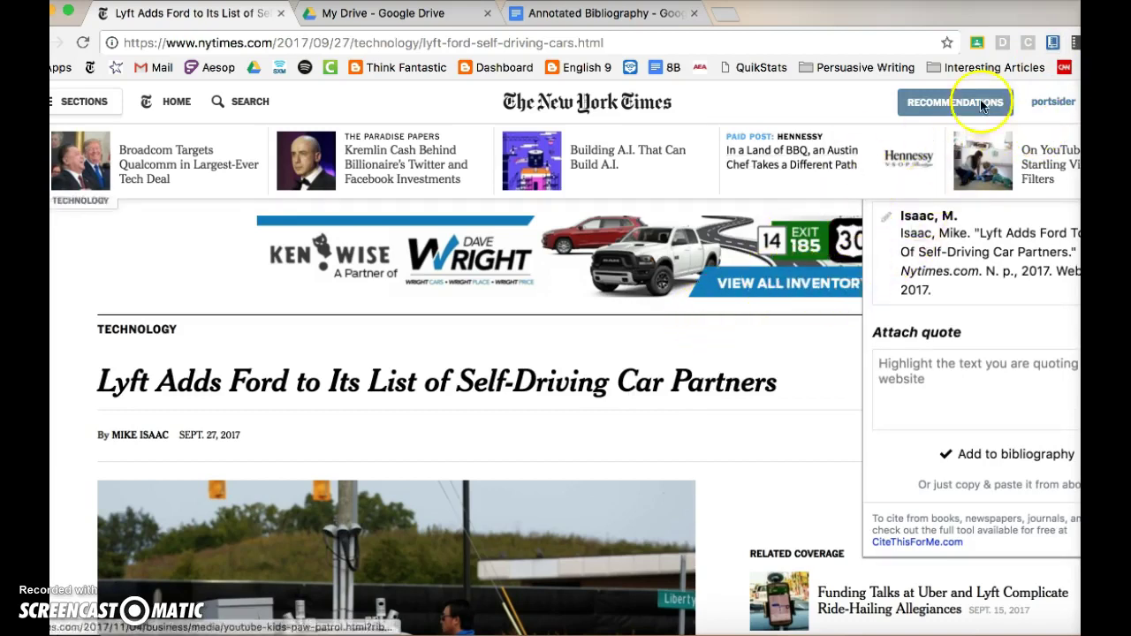
- Select the full generated citation and return to the Annotated Bibliography document
left_click_drag(959, 9, 821, 19)
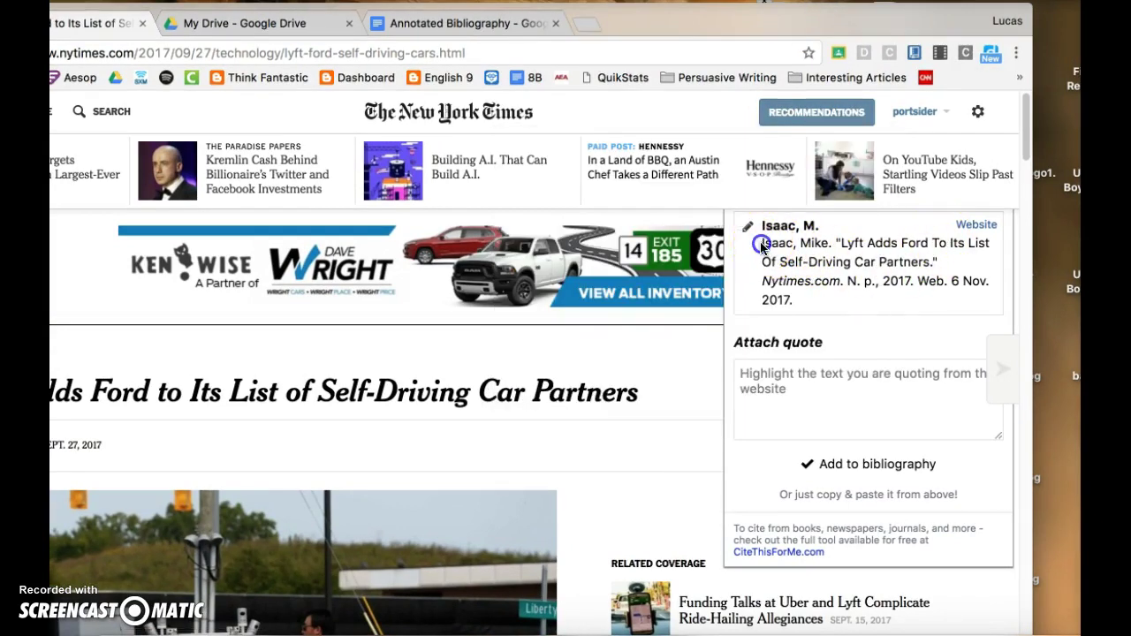
left_click_drag(765, 246, 799, 299)
key("ctrl+c")
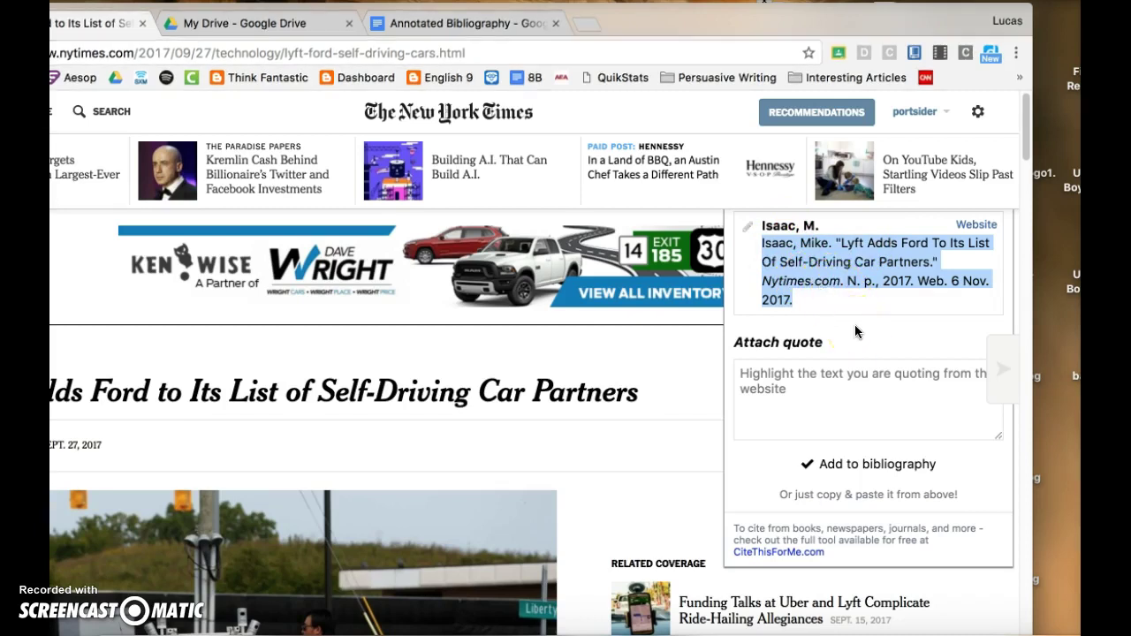
left_click(446, 24)
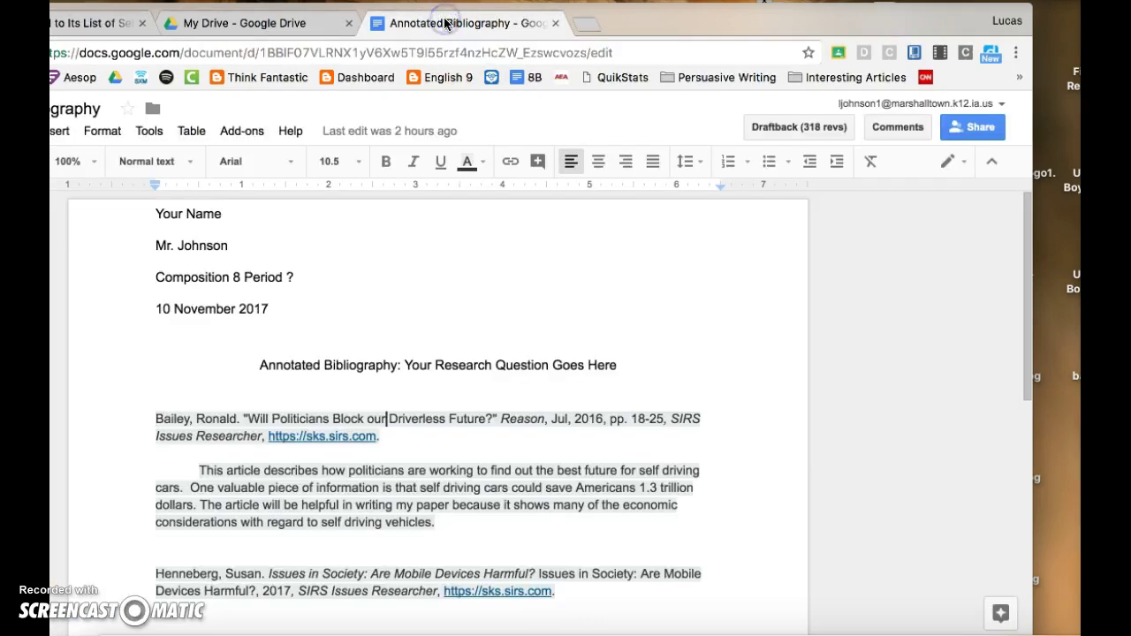
scroll(416, 371, "down", 3)
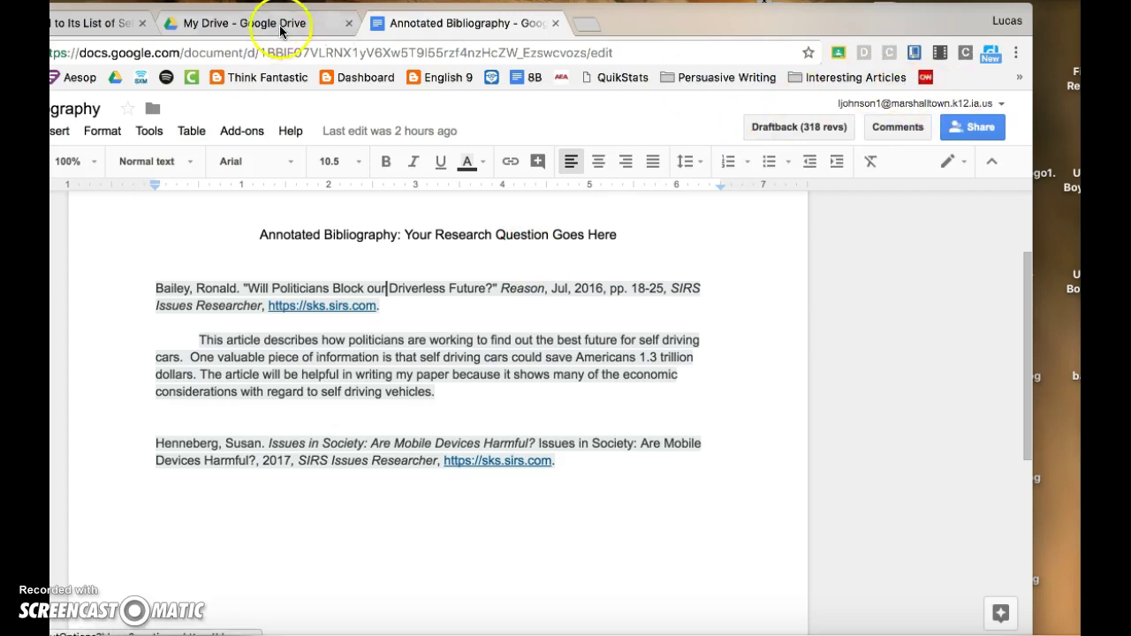
left_click(115, 23)
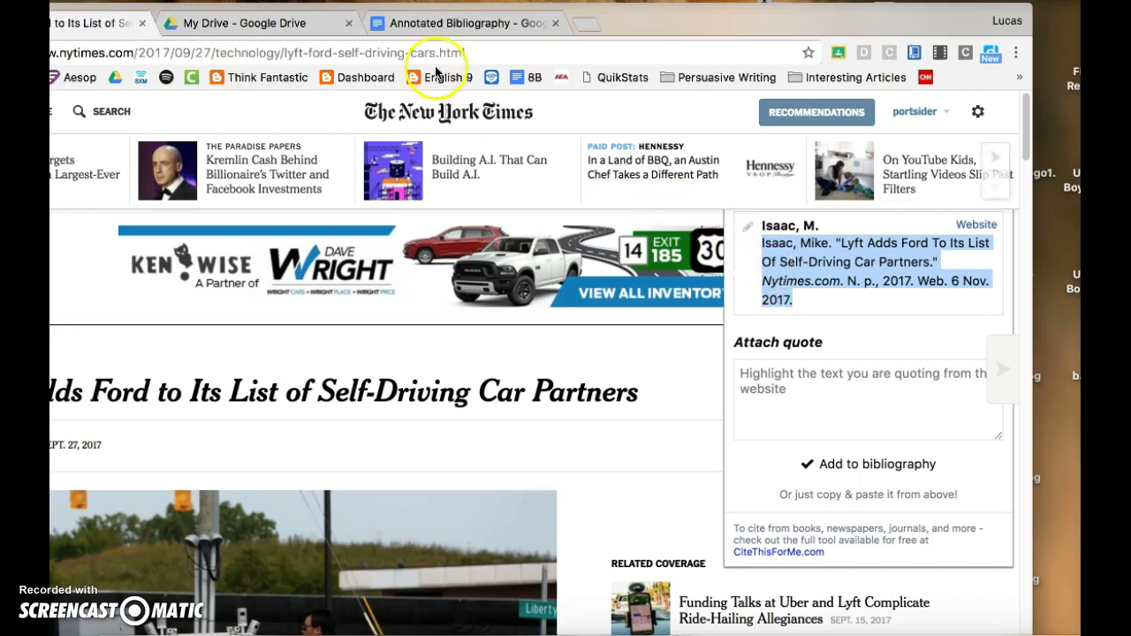
left_click(452, 23)
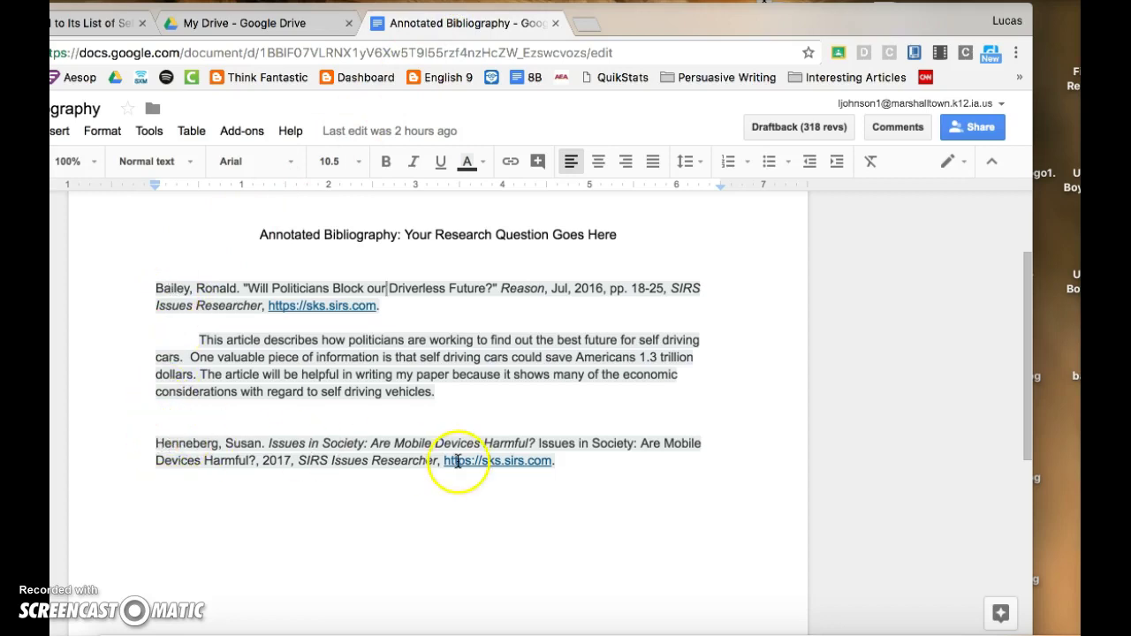
left_click(573, 463)
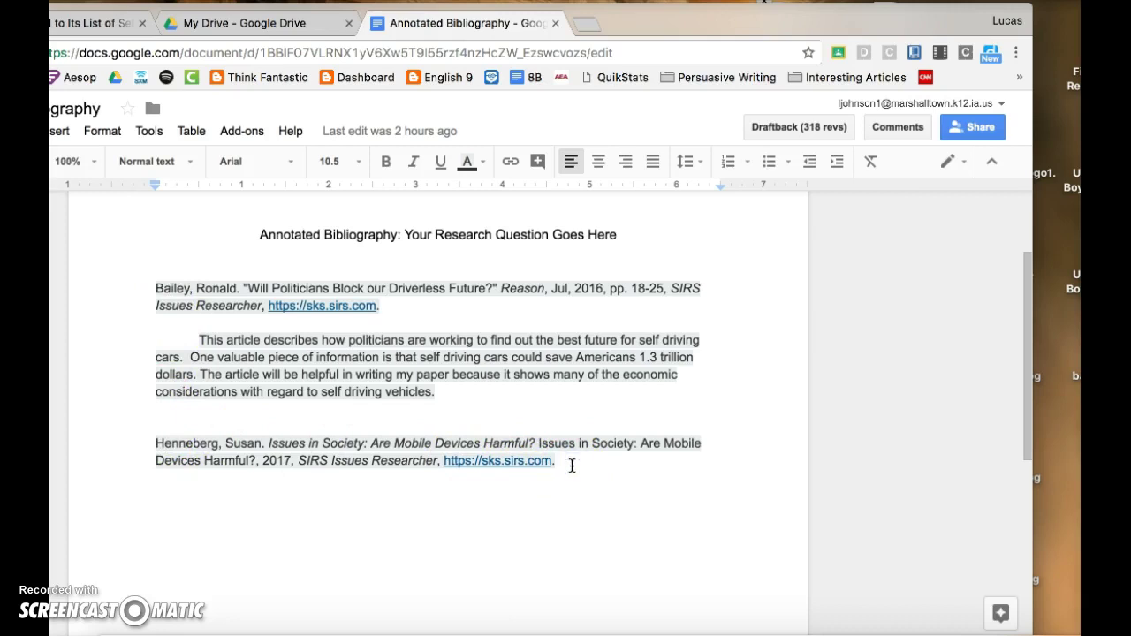
- Paste the Lyft article citation as a third entry followed by a 'This article describes...' line
key("Return")
key("Return")
key("Return")
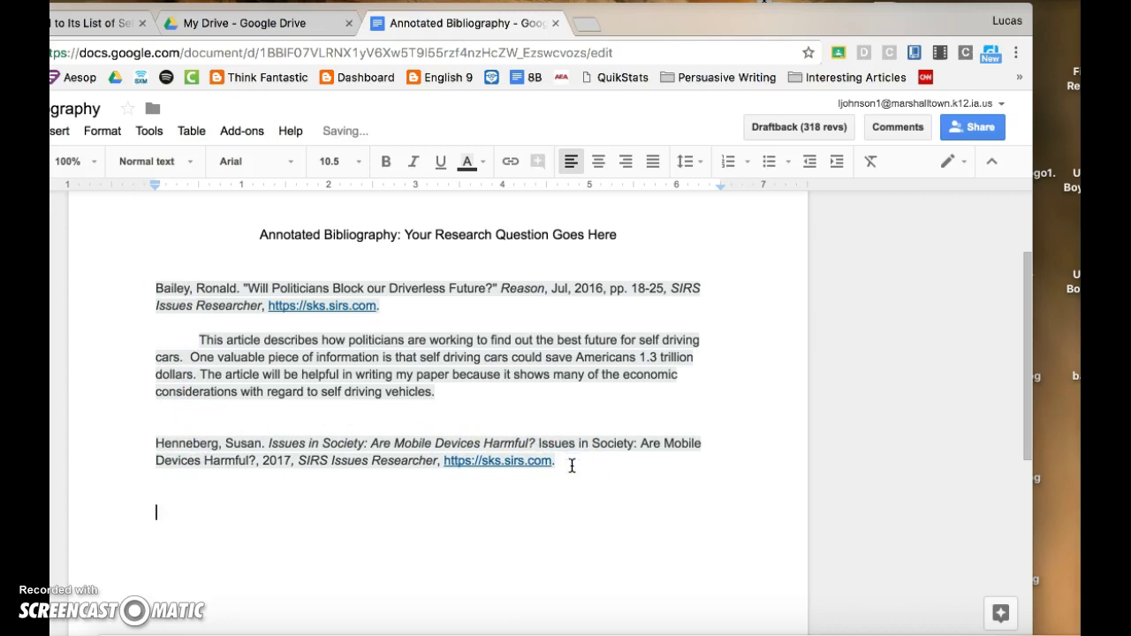
key("Return")
key("ctrl+v")
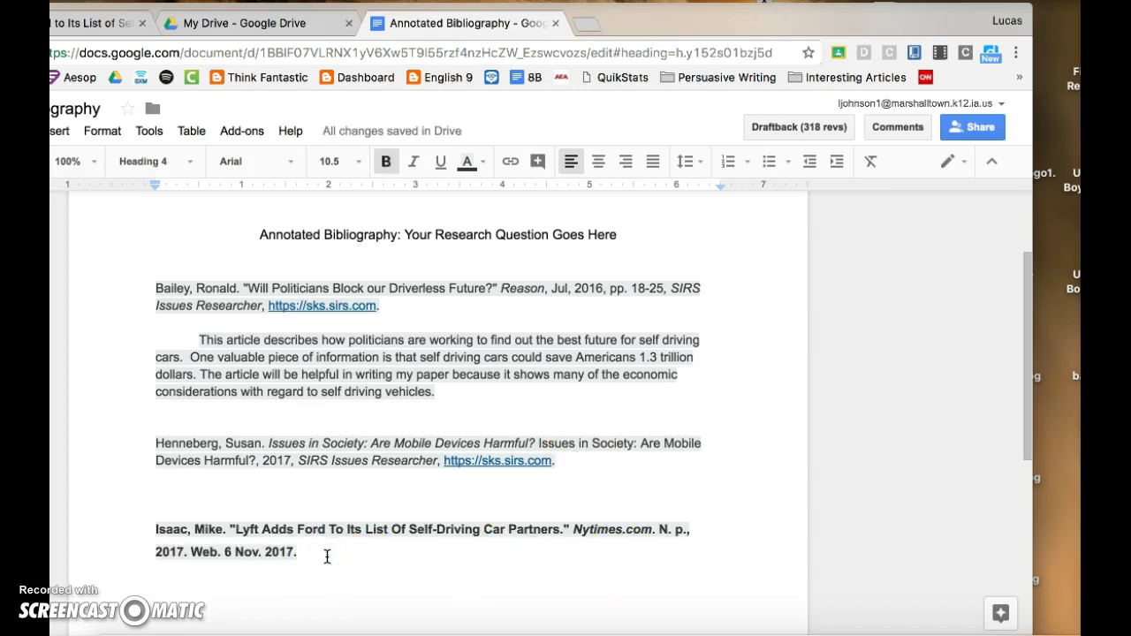
key("Return")
type("This ")
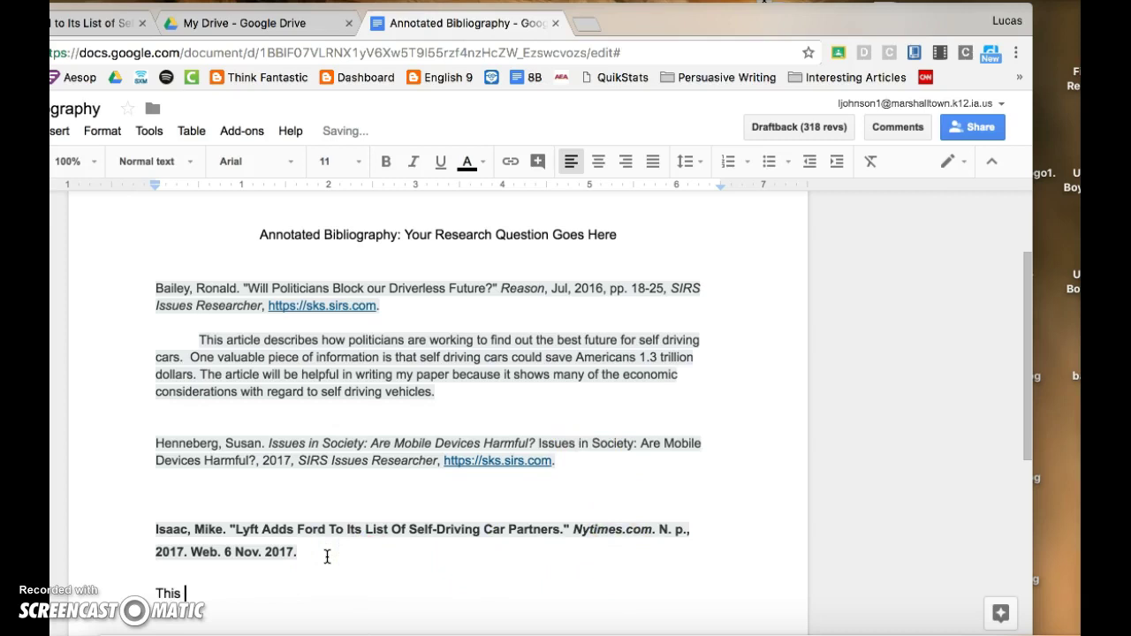
type("article describes...")
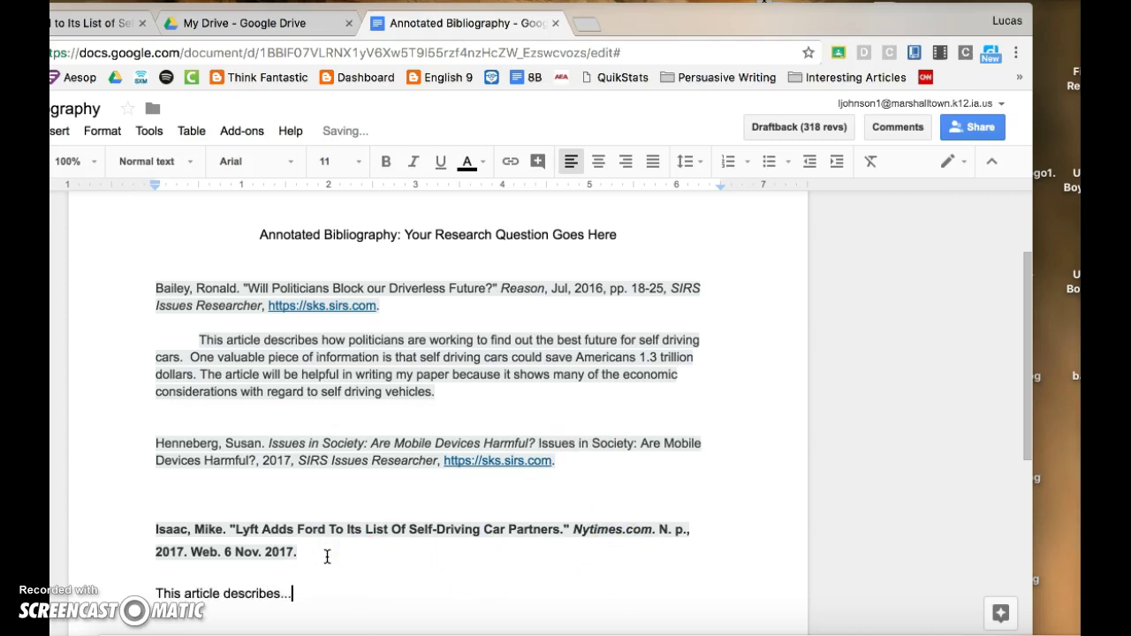
left_click(573, 468)
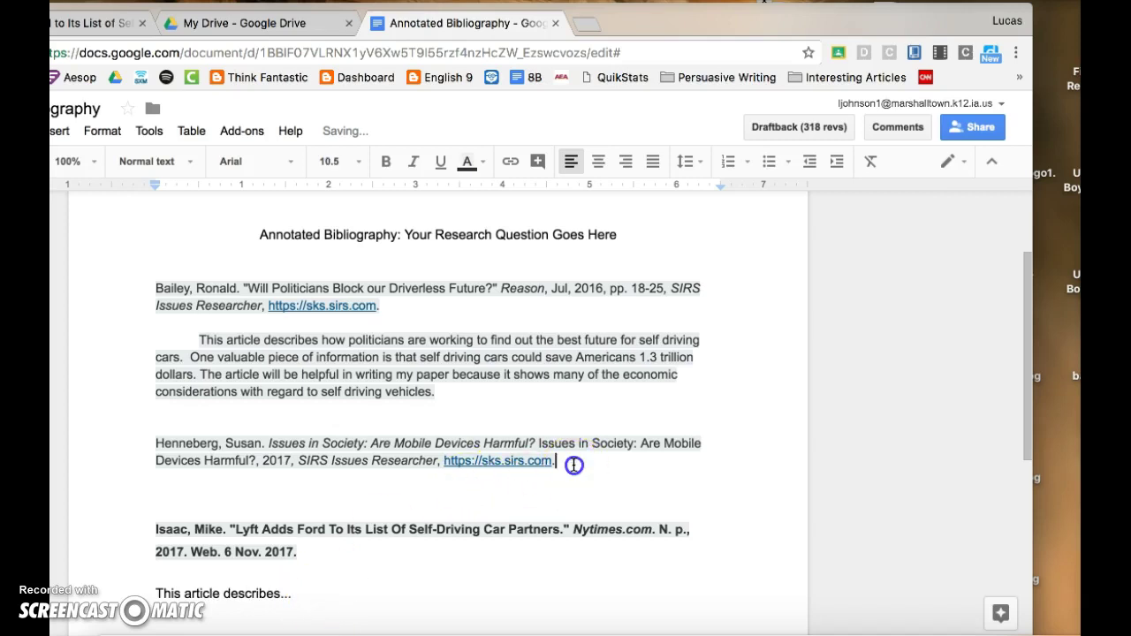
- Add a 'This article describes...' line beneath the Henneberg citation
key("Return")
key("Return")
type("This ")
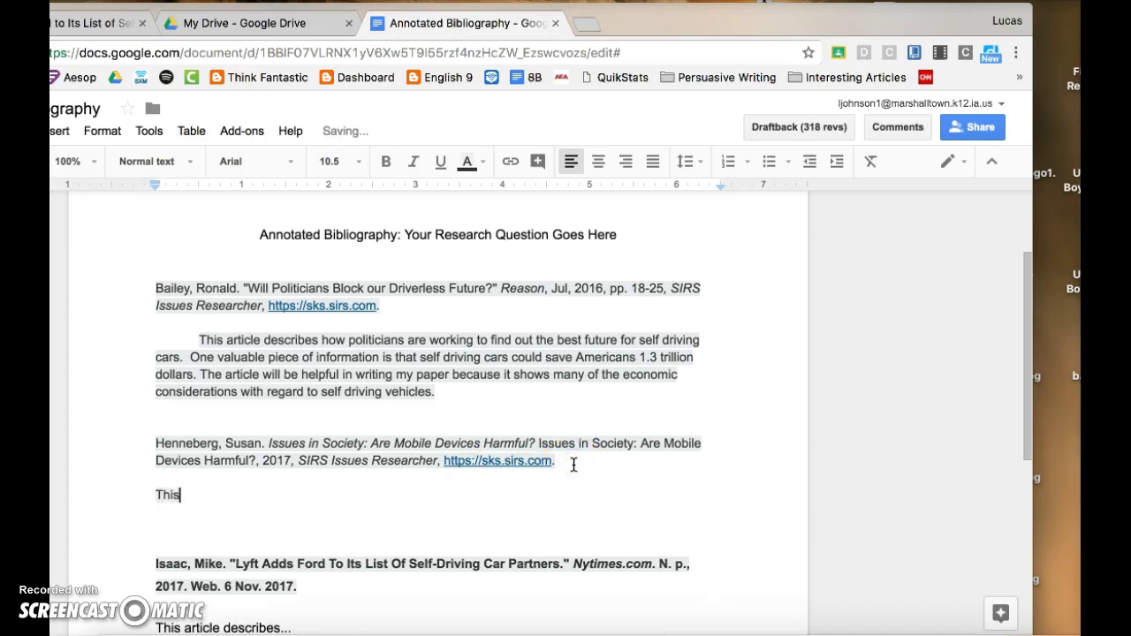
type("article des")
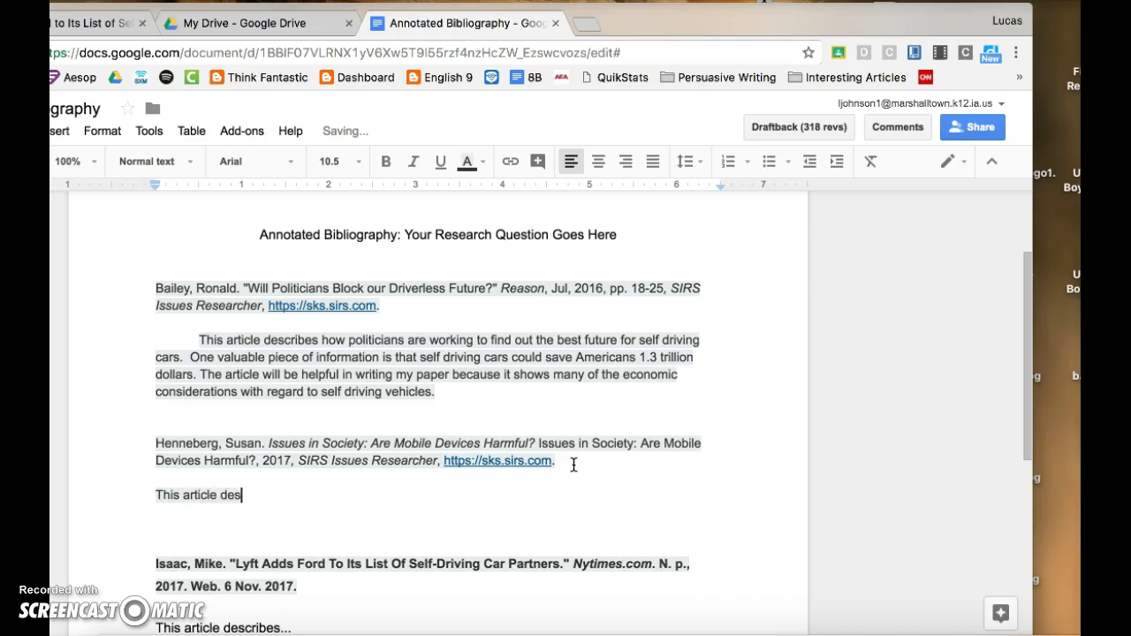
type("cribes...")
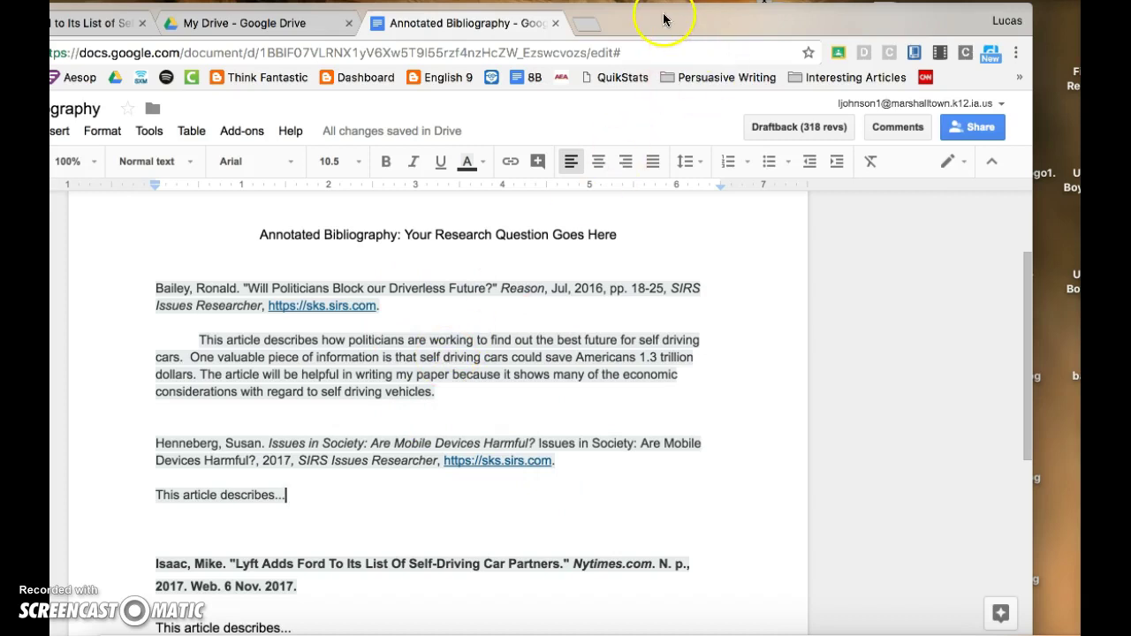
left_click_drag(668, 21, 824, 20)
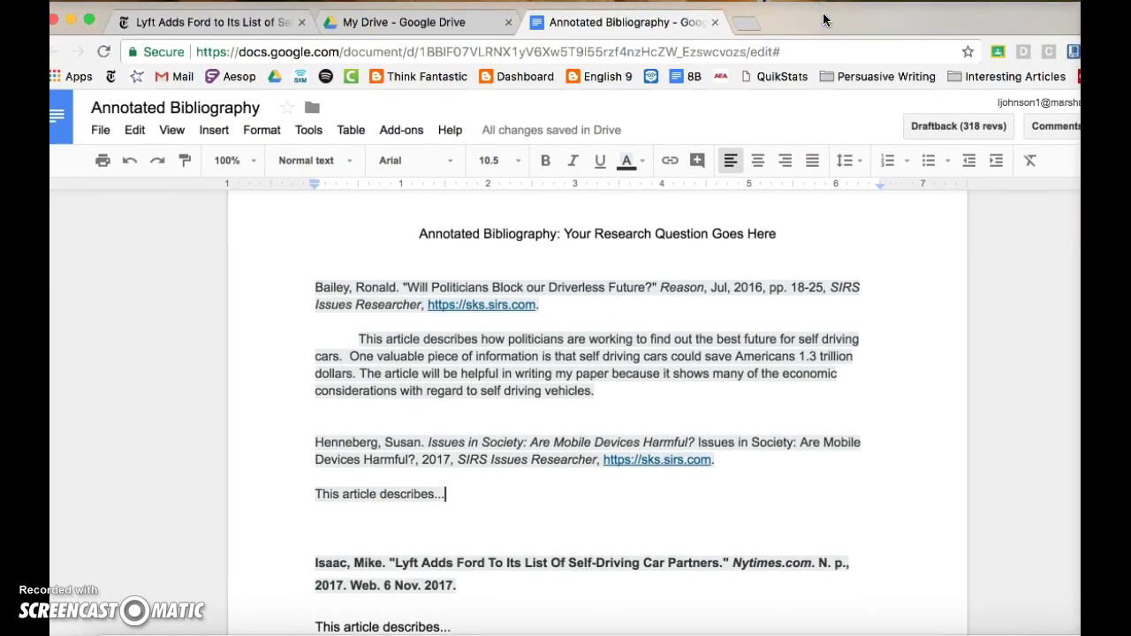